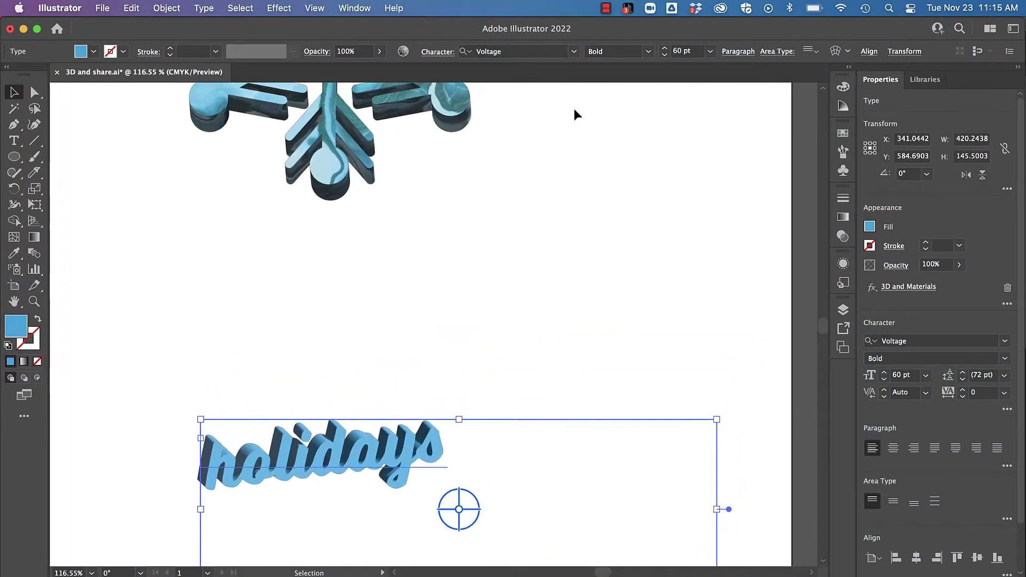
- Save the artwork to Creative Cloud as the cloud document '3D and share'
scroll(574, 114, down, 3)
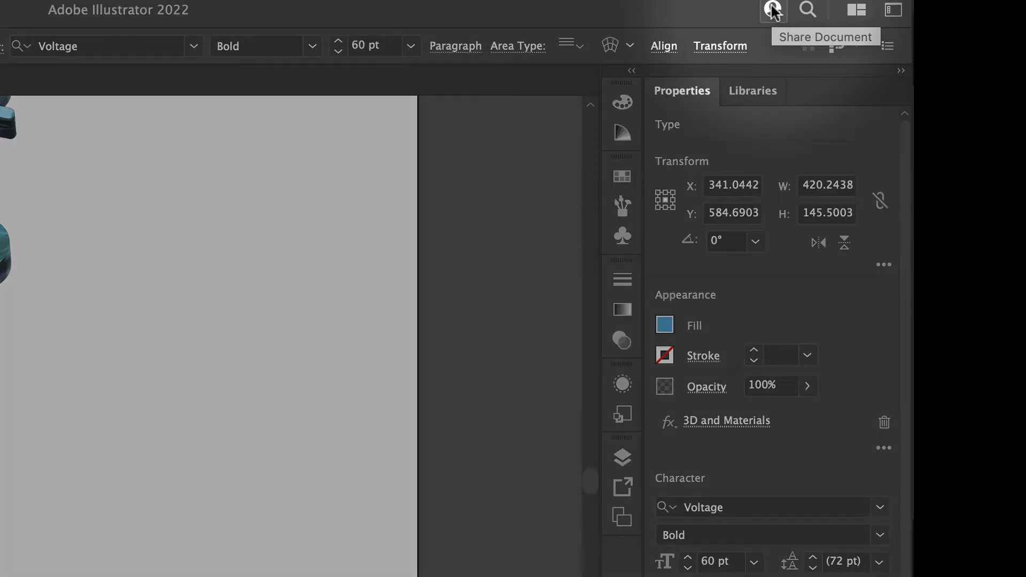
click(774, 9)
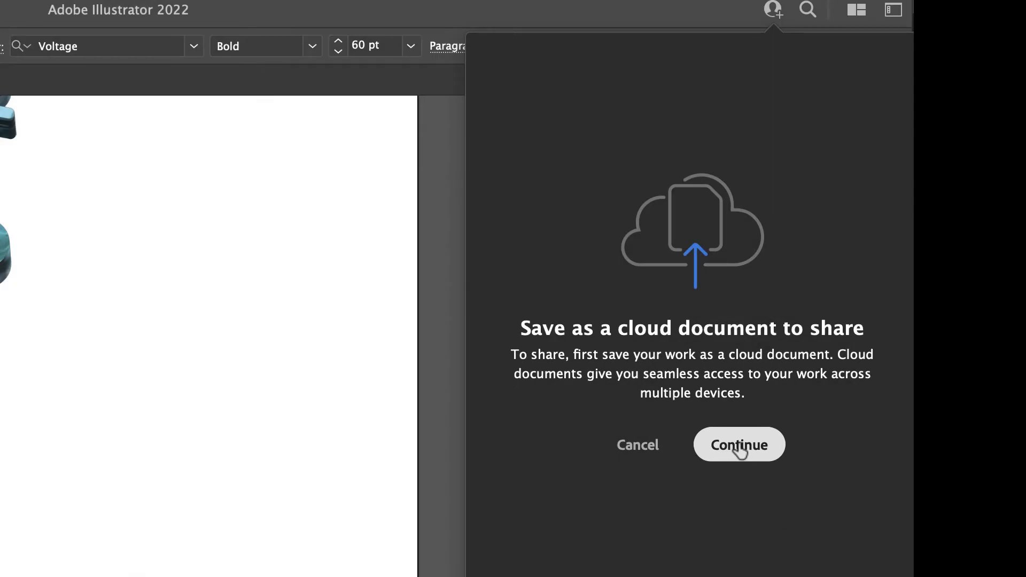
click(739, 446)
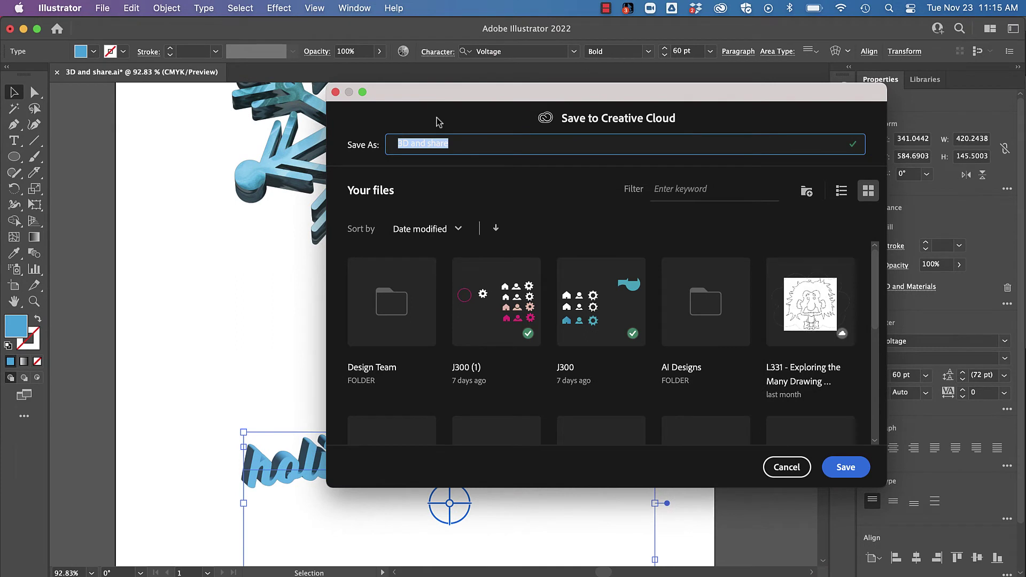
key(Return)
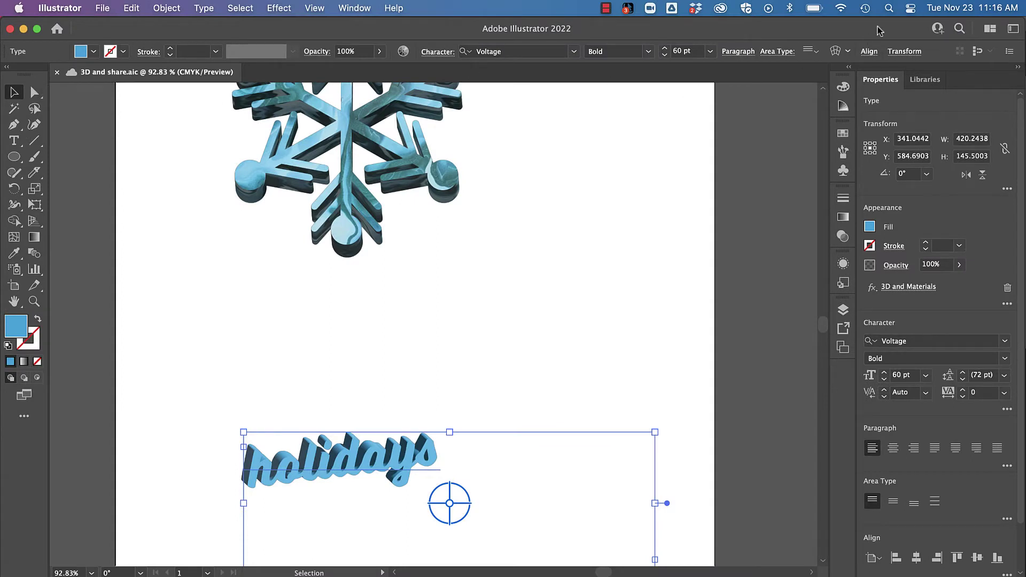
- Set link access to 'Anyone with the link can view' with Save a copy allowed, and copy the link
click(938, 28)
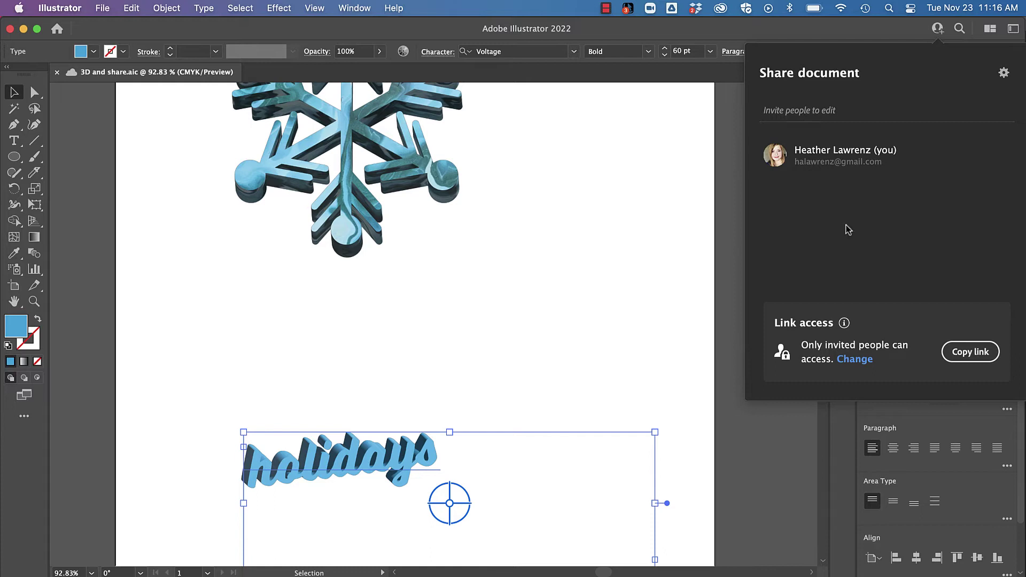
click(856, 359)
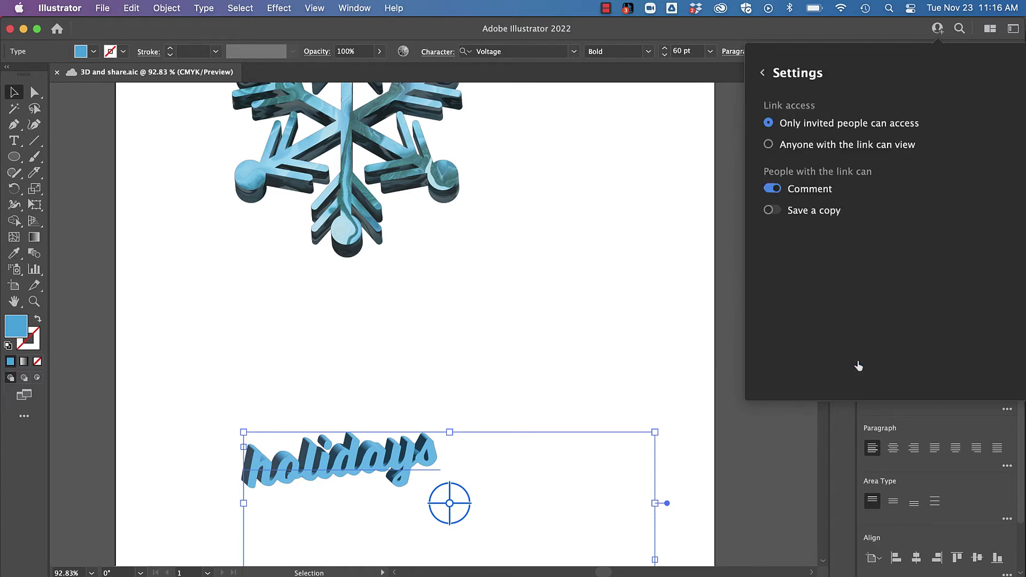
click(792, 145)
click(774, 210)
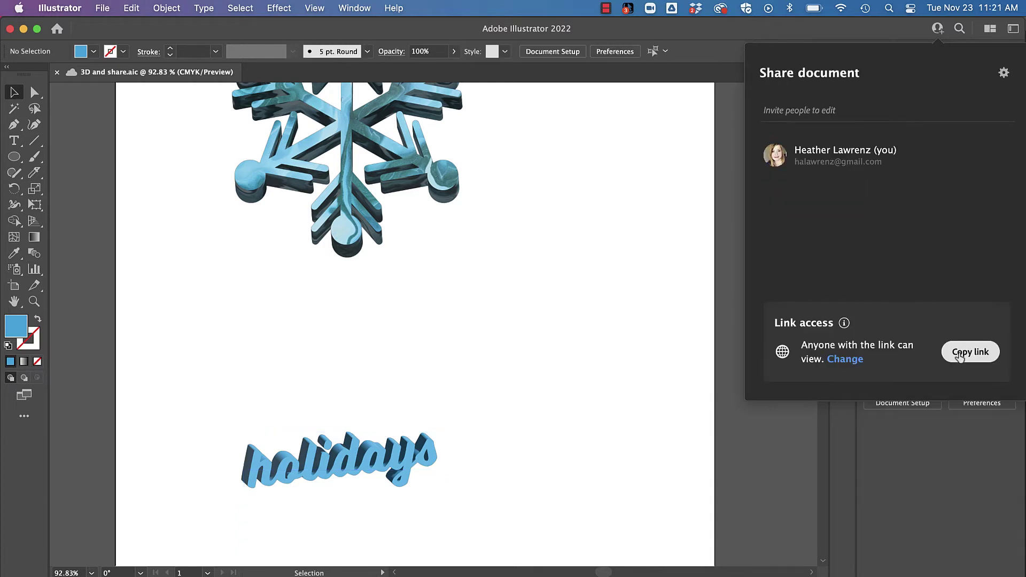
click(960, 355)
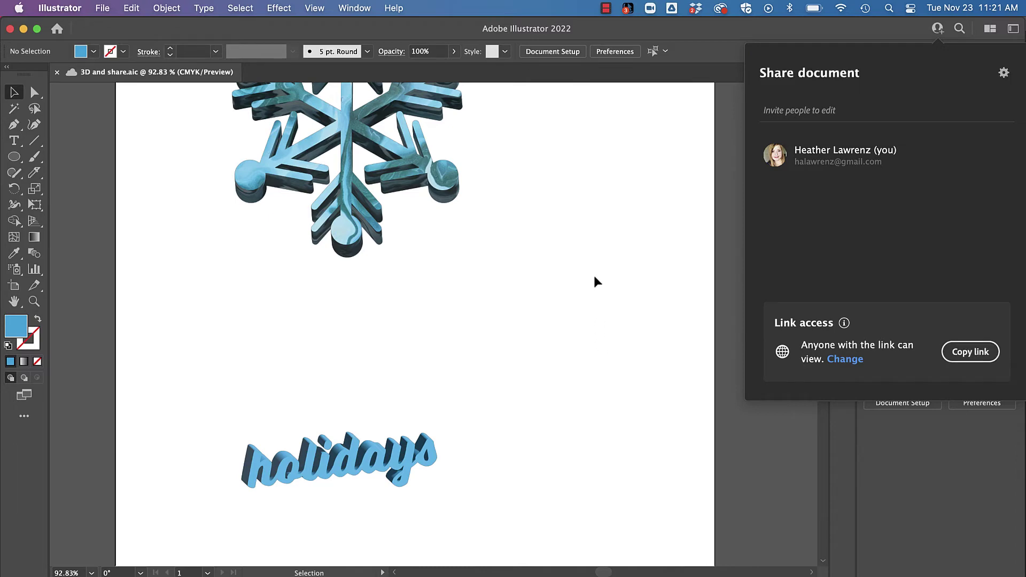
- Post the comment 'What do you think of this icon?' in the Comments panel, then switch to Chrome
click(351, 8)
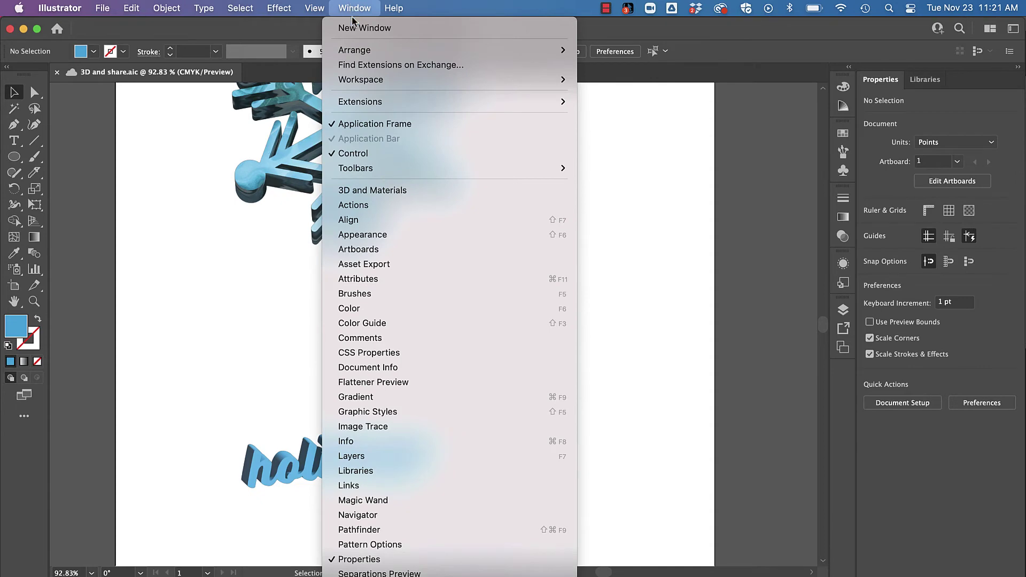
click(399, 337)
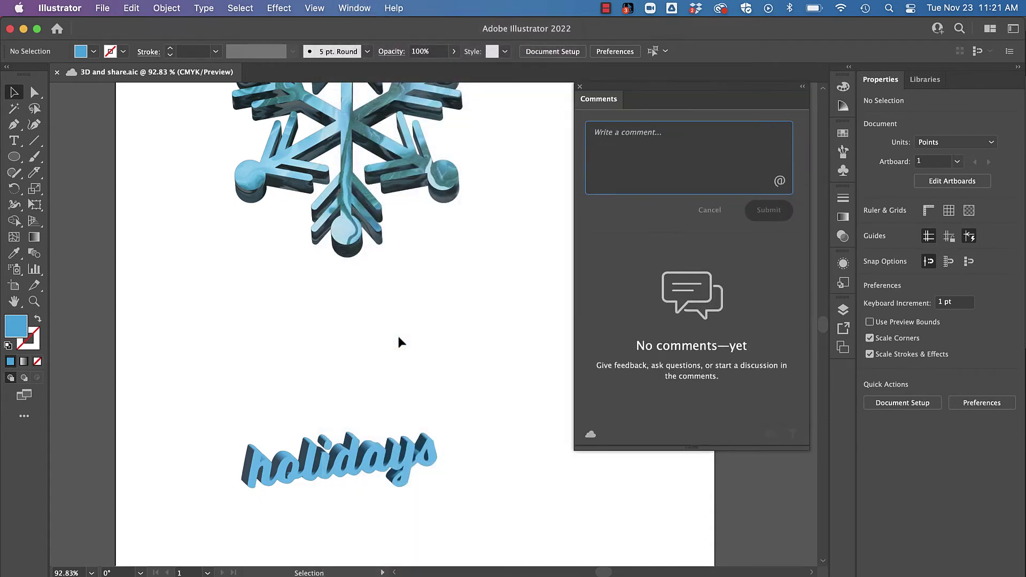
click(675, 136)
text(What)
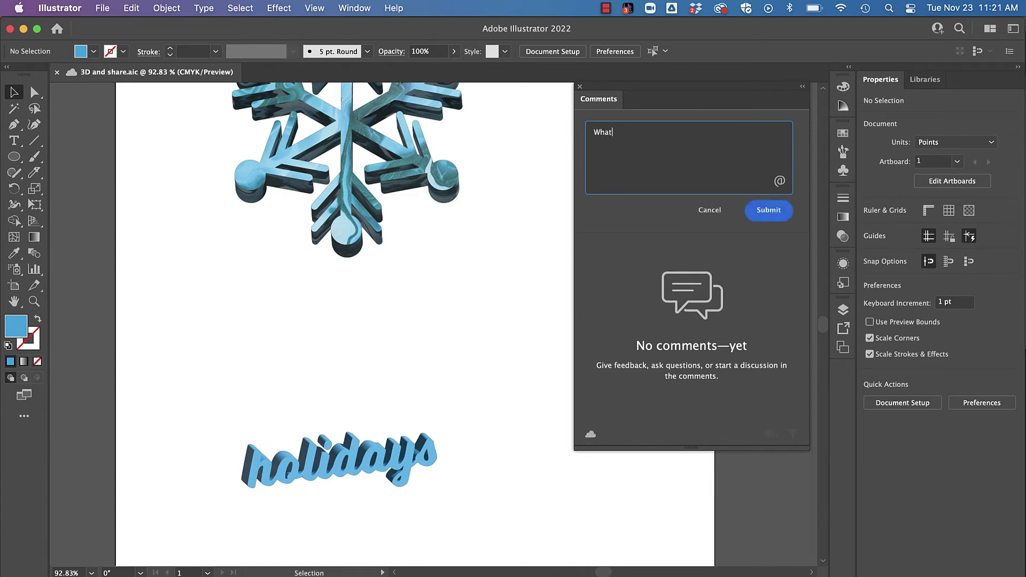
text( do you think of this icon?)
click(765, 214)
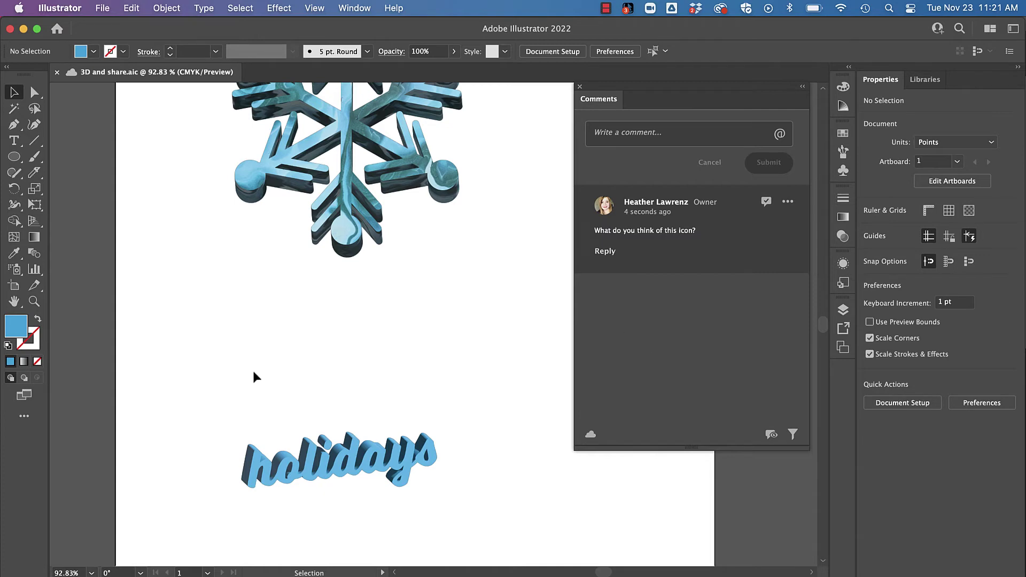
click(201, 573)
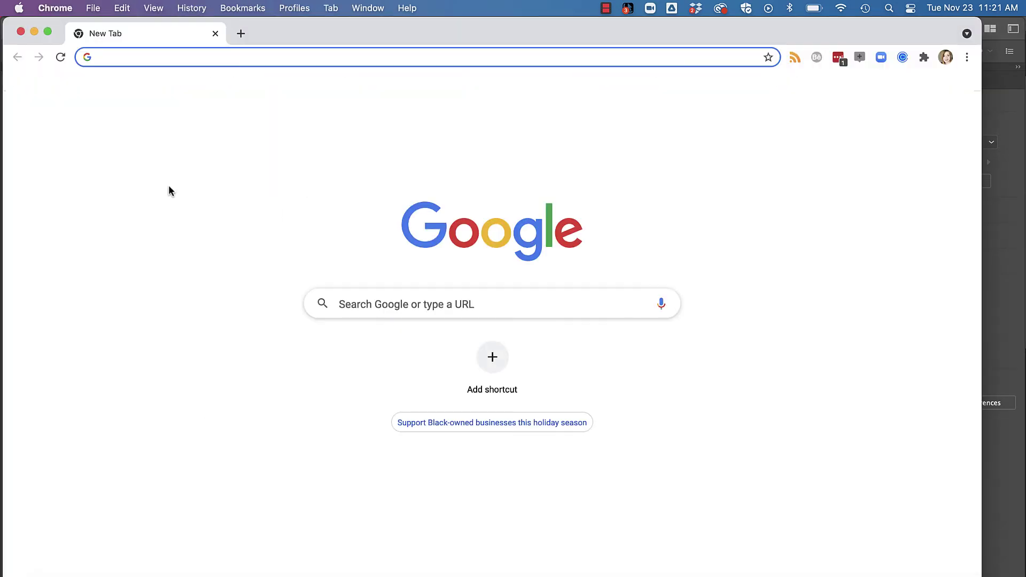
- Open the copied '3D and share' link in a new Incognito window
click(92, 7)
click(111, 58)
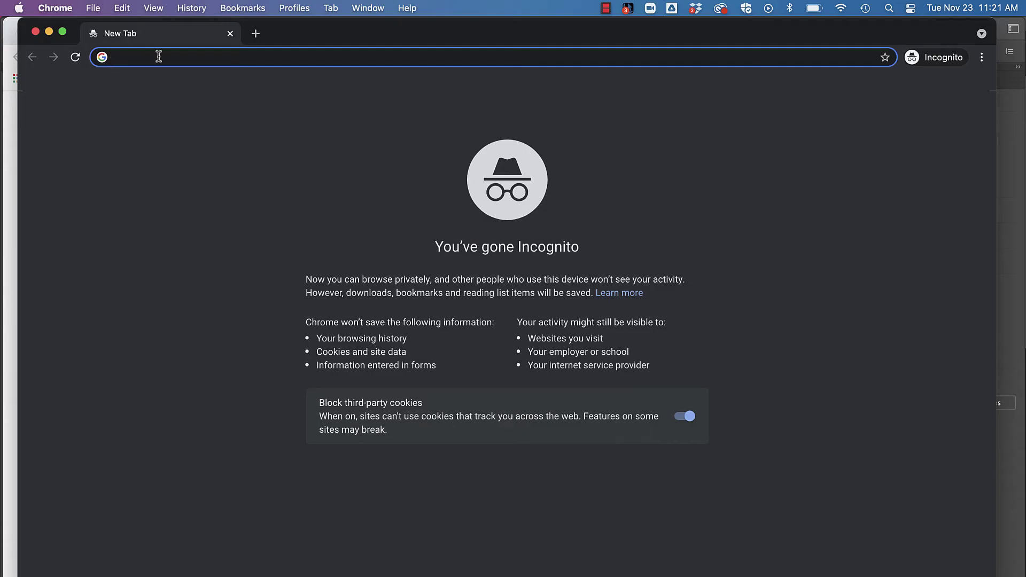
key(super+v)
key(Return)
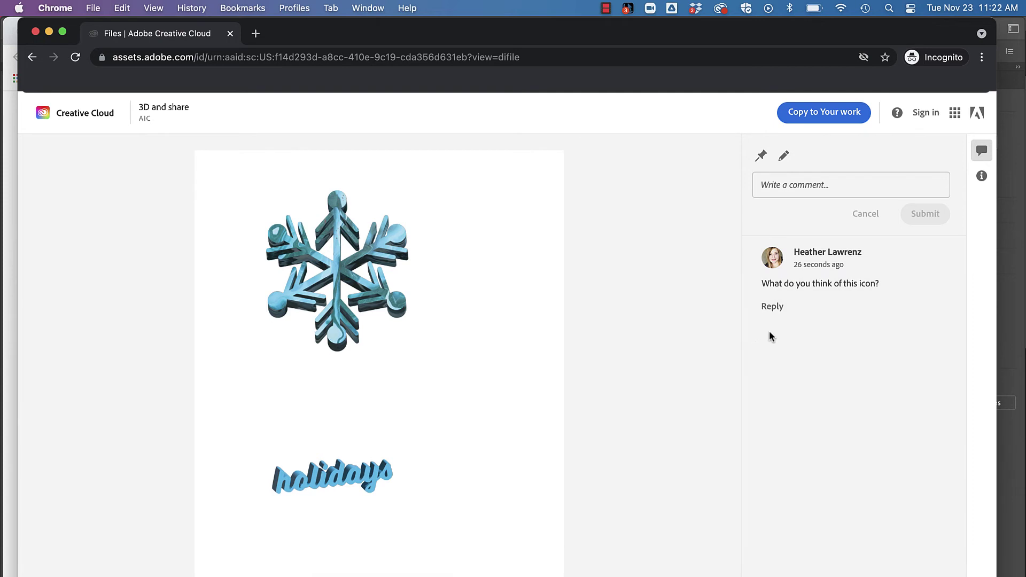
- Reply 'I love it!' to the owner's question, commenting as a guest under a guest name
click(776, 308)
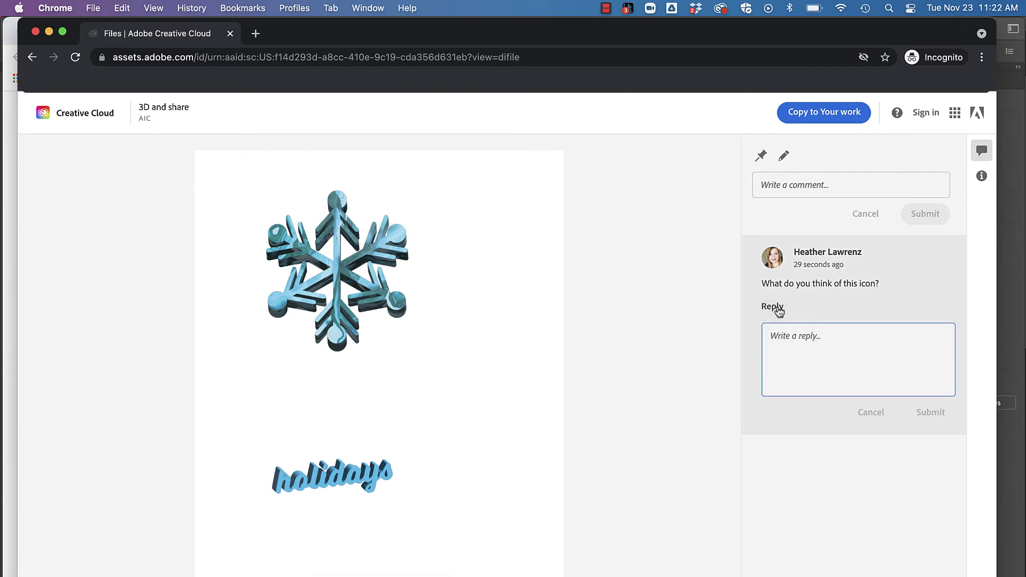
text(I love it!)
click(926, 410)
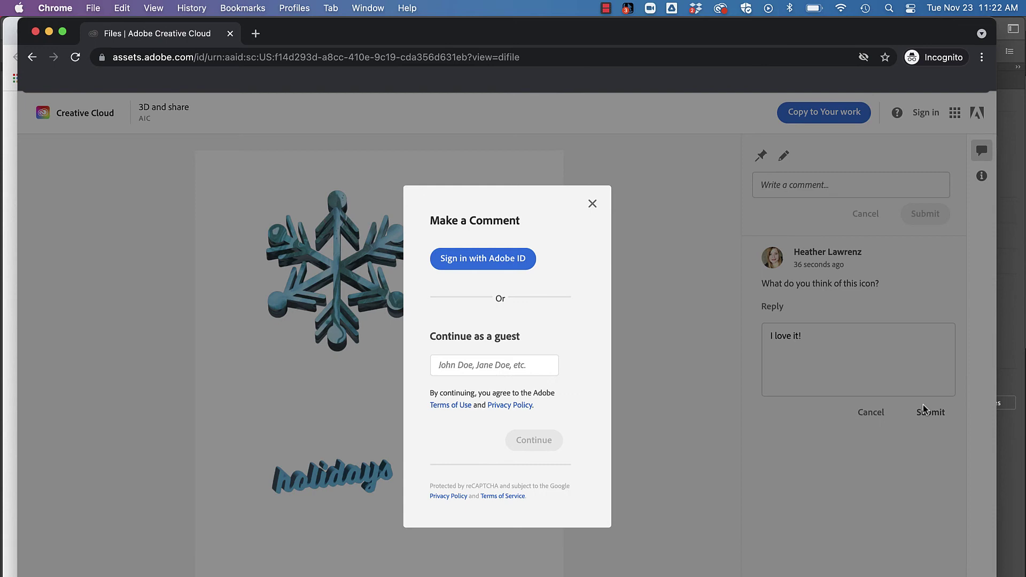
click(464, 365)
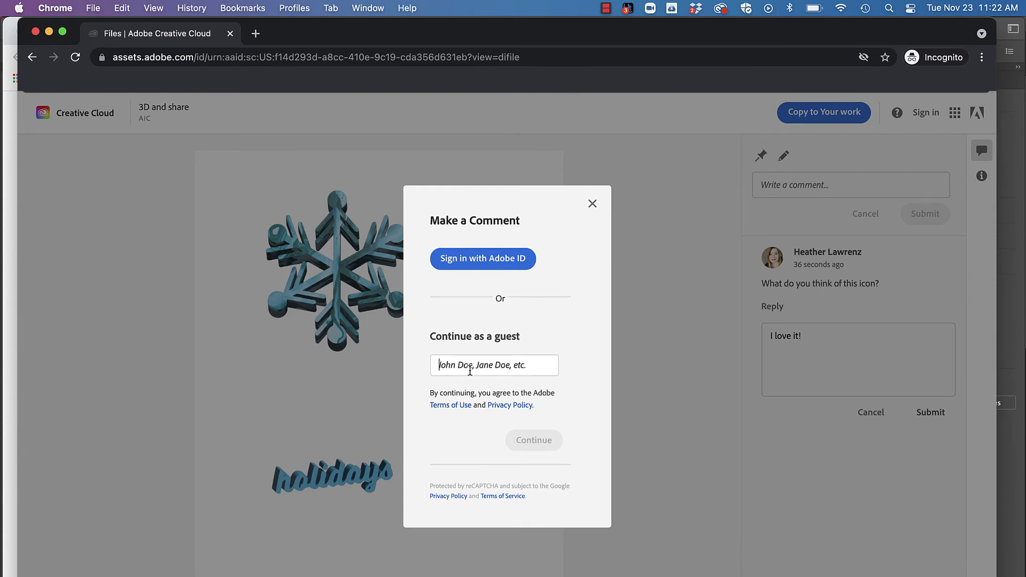
text(Heather)
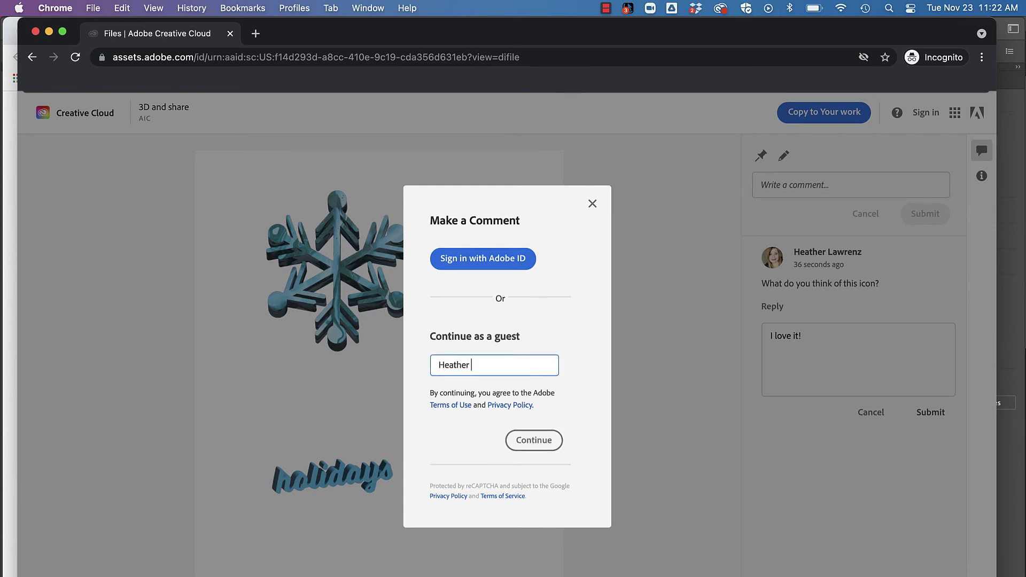
click(546, 441)
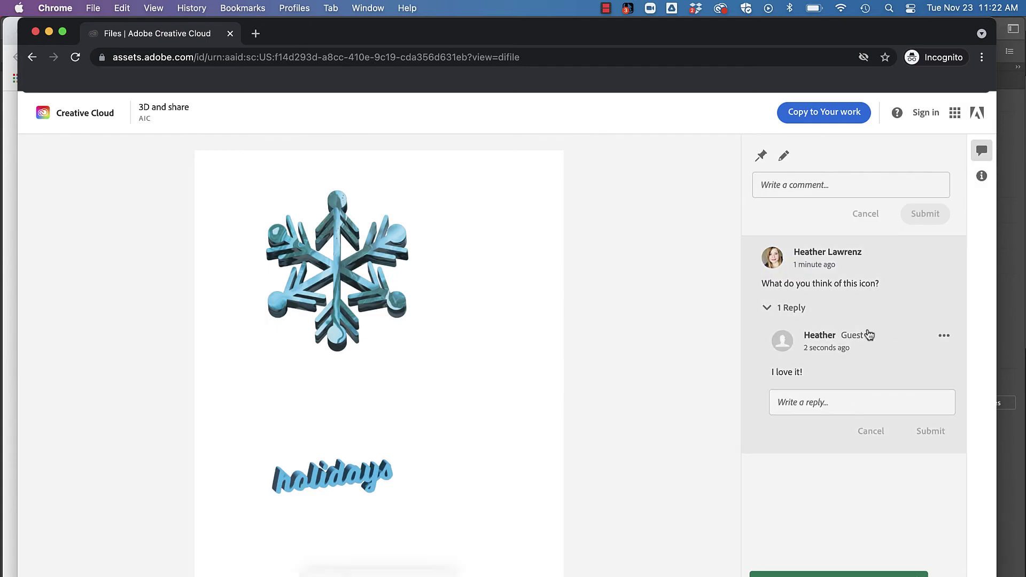
- Pin a 'Change color' comment on the holidays text
click(761, 156)
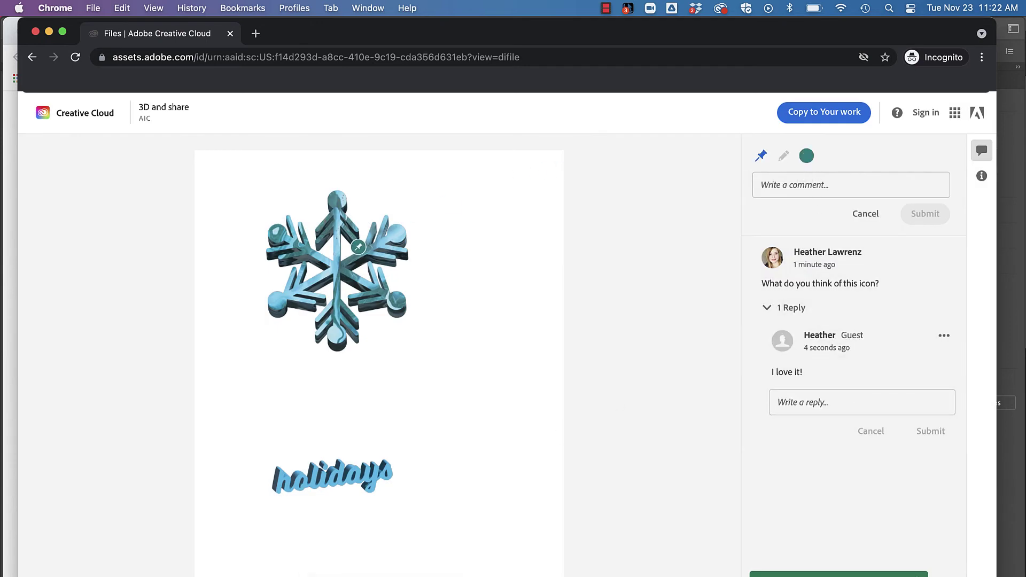
click(374, 483)
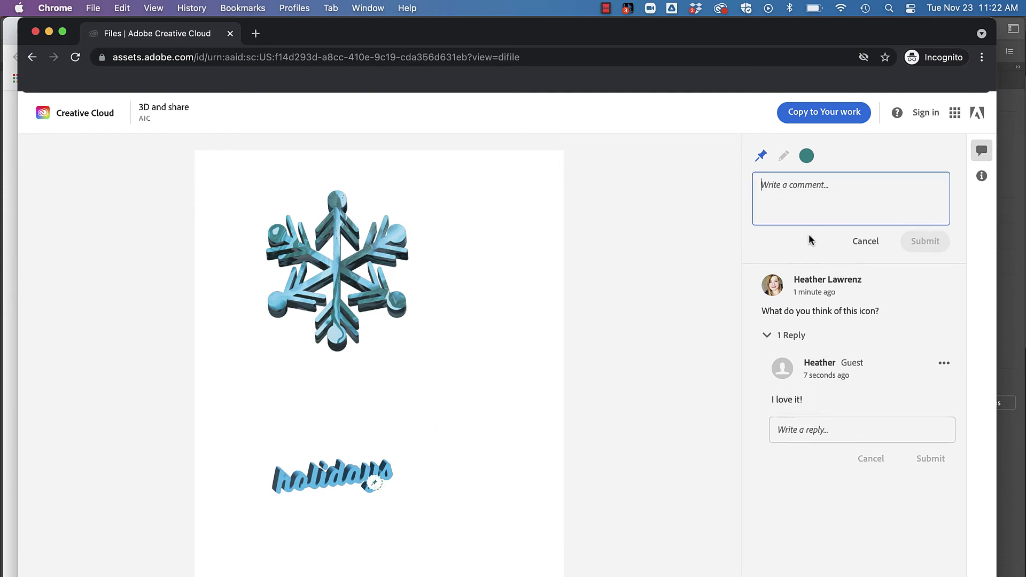
text(Changge)
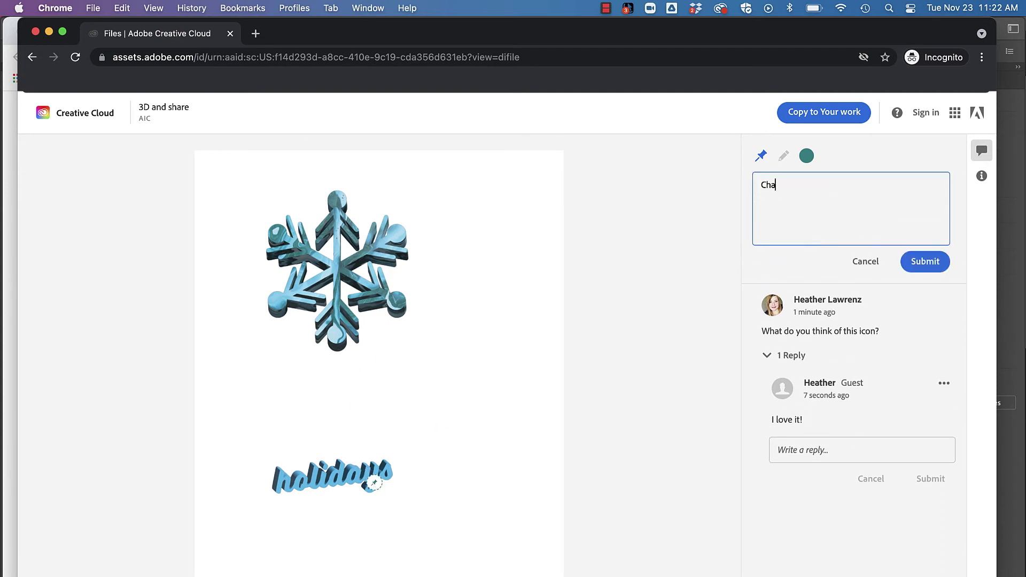
key(BackSpace)
key(BackSpace)
text(e color)
click(927, 265)
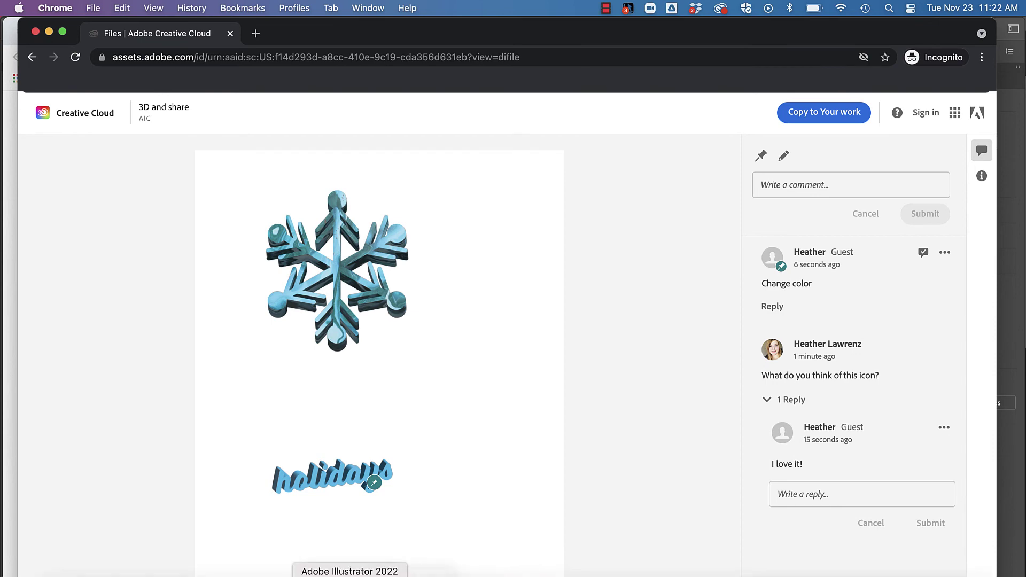
- In Illustrator's Comments panel, expand the guest reply and show the 'Change color' pin on the holidays text
click(349, 575)
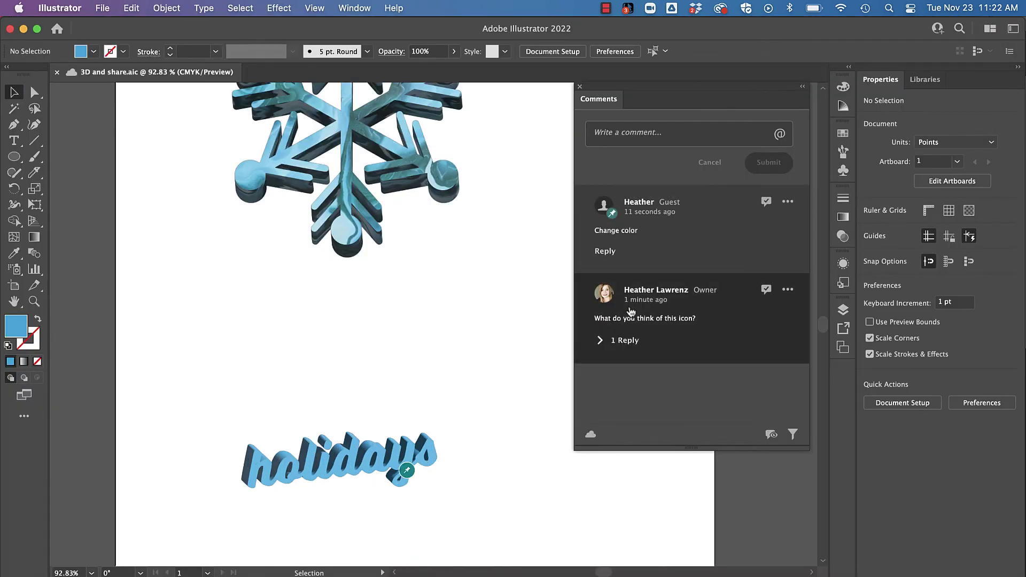
click(601, 342)
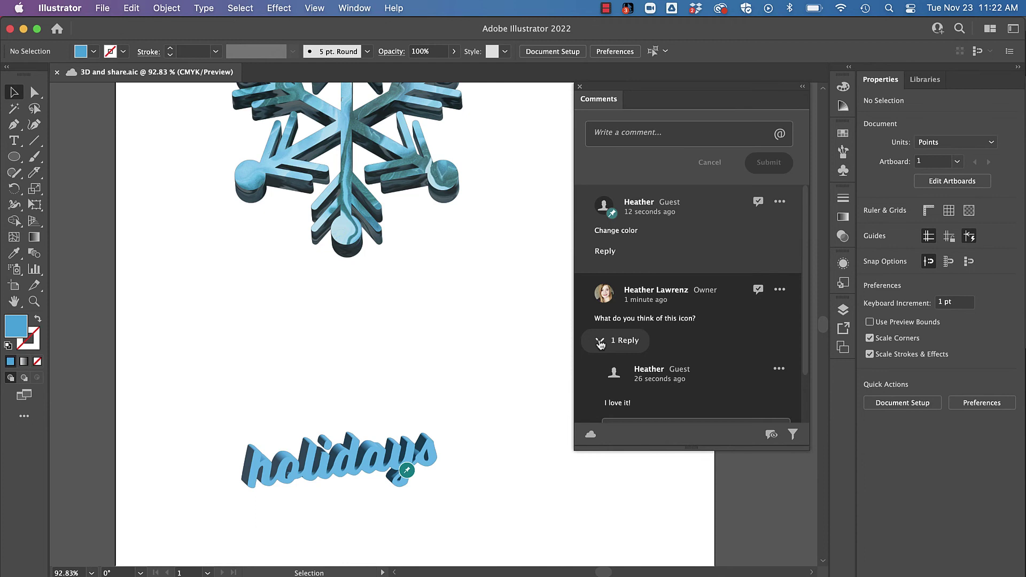
click(611, 213)
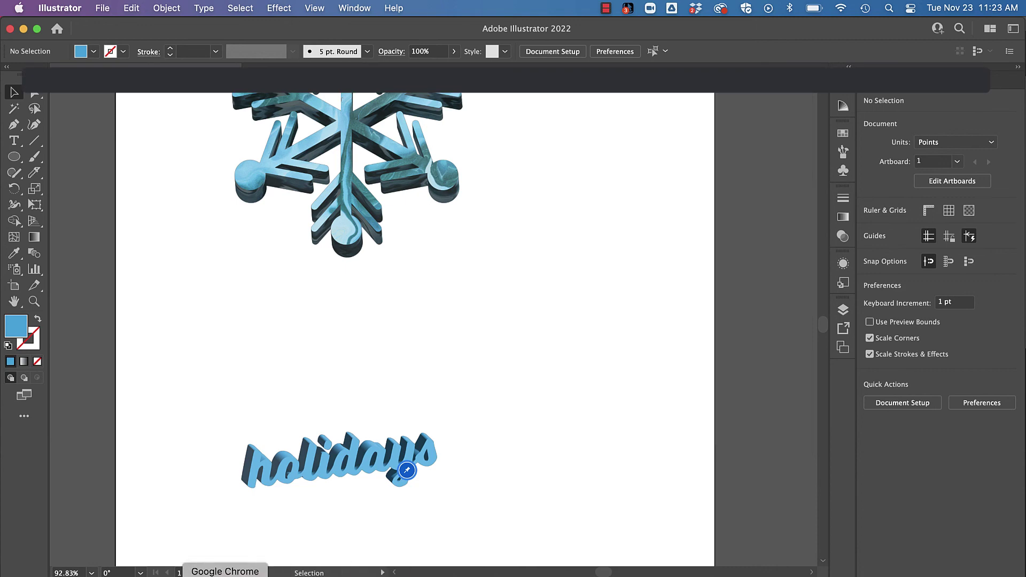
- Return to the shared '3D and share' Creative Cloud page in Chrome
click(225, 576)
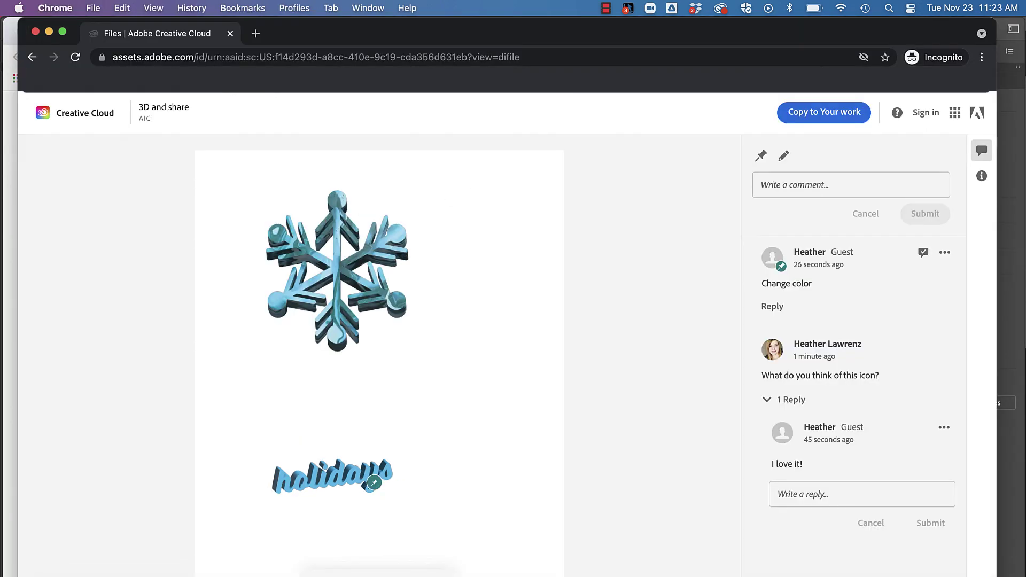